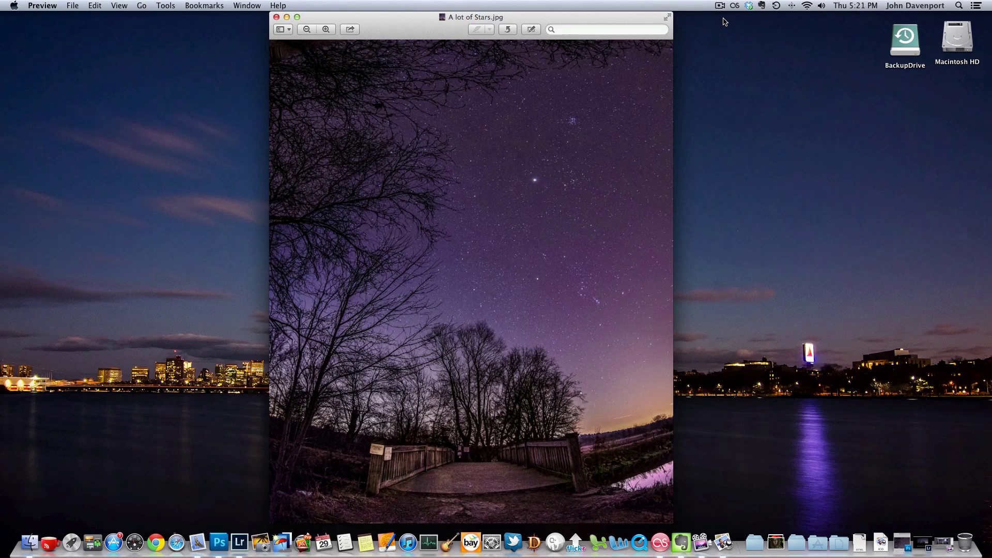
Close the finished panorama and view star photos DSC_9526 to DSC_9528 in Lightroom's Develop view.
click(276, 17)
click(239, 541)
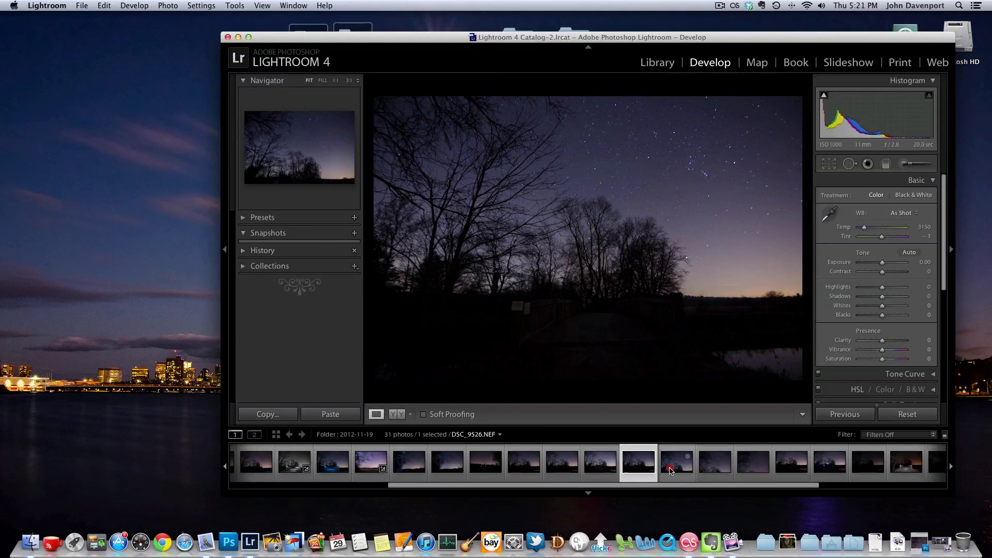
click(670, 470)
click(712, 462)
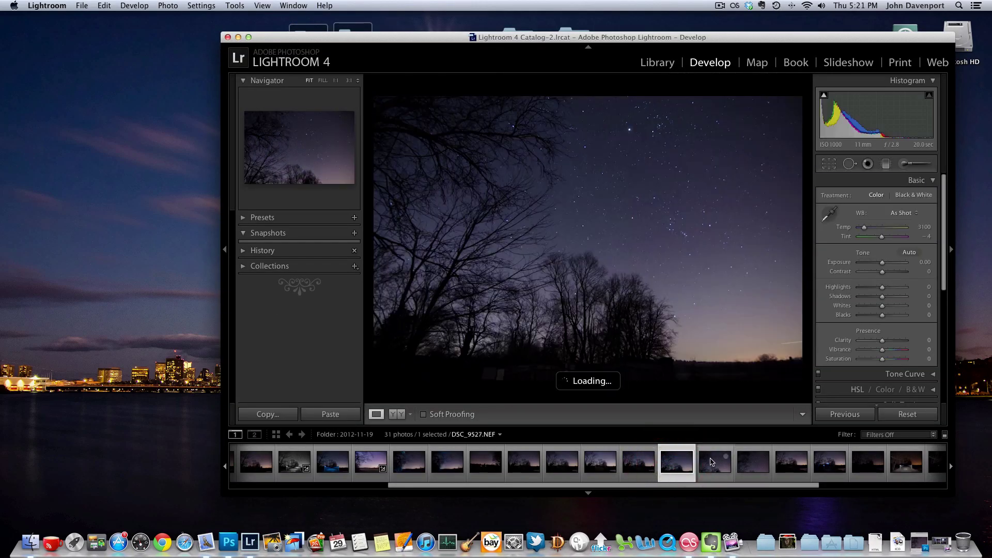
click(751, 468)
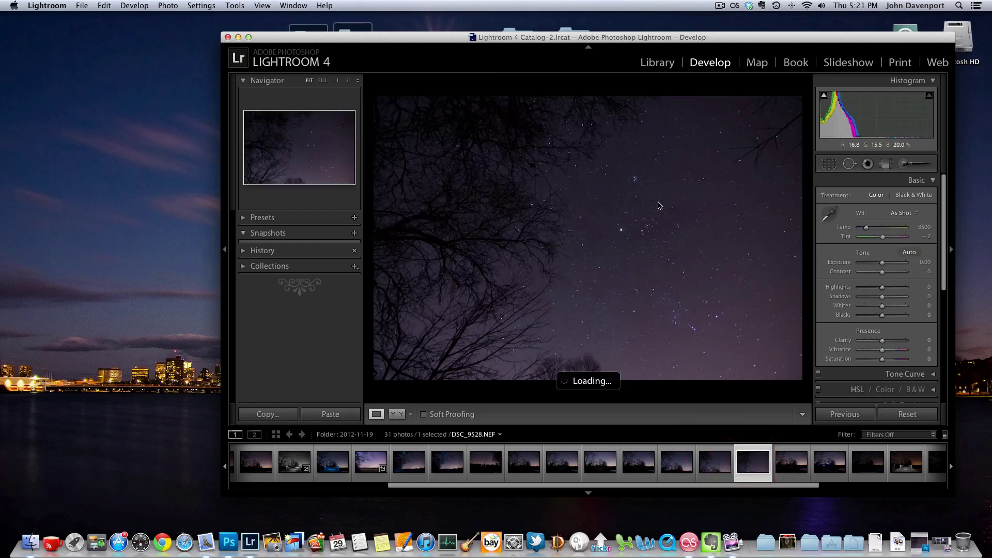
Compare the star photos again, ending back on DSC_9525.
click(713, 465)
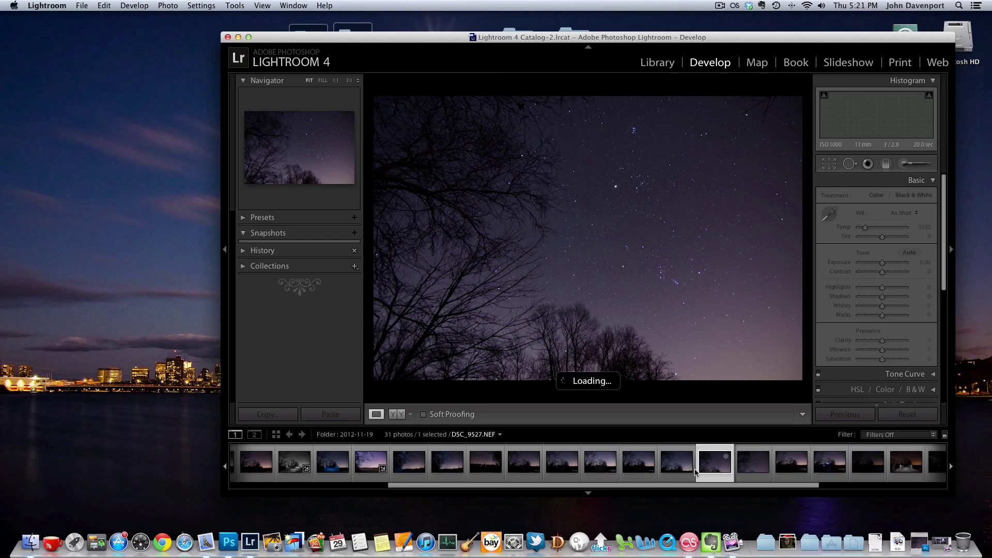
click(678, 472)
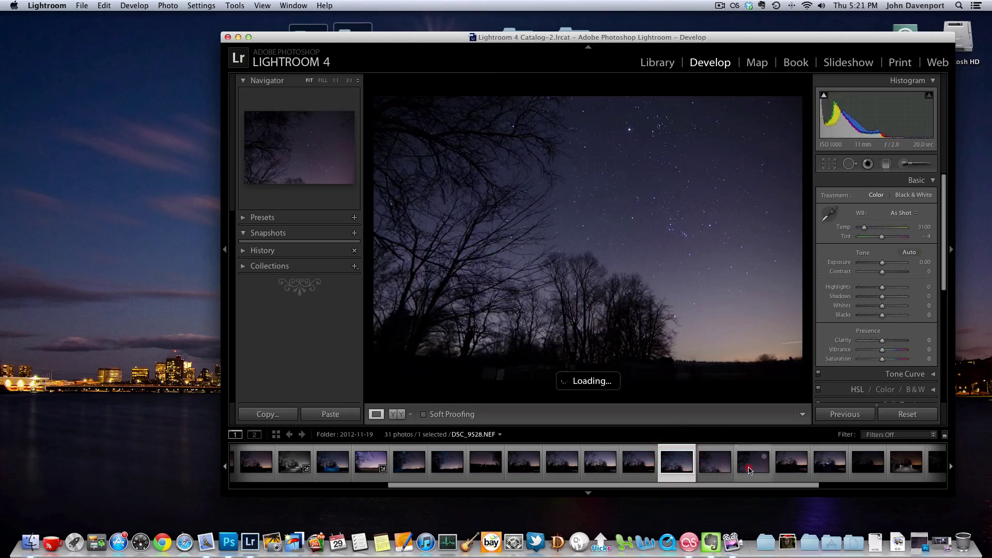
click(752, 465)
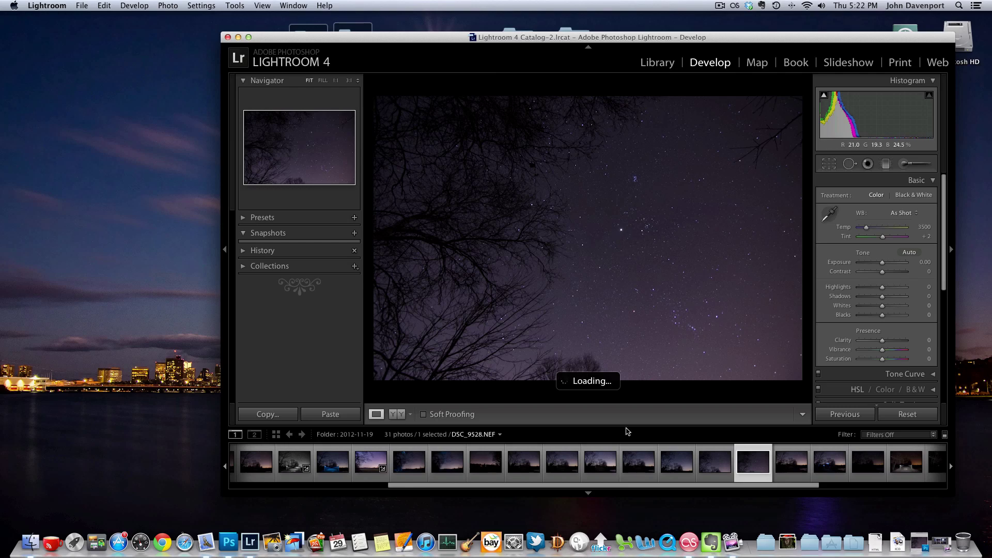
click(637, 464)
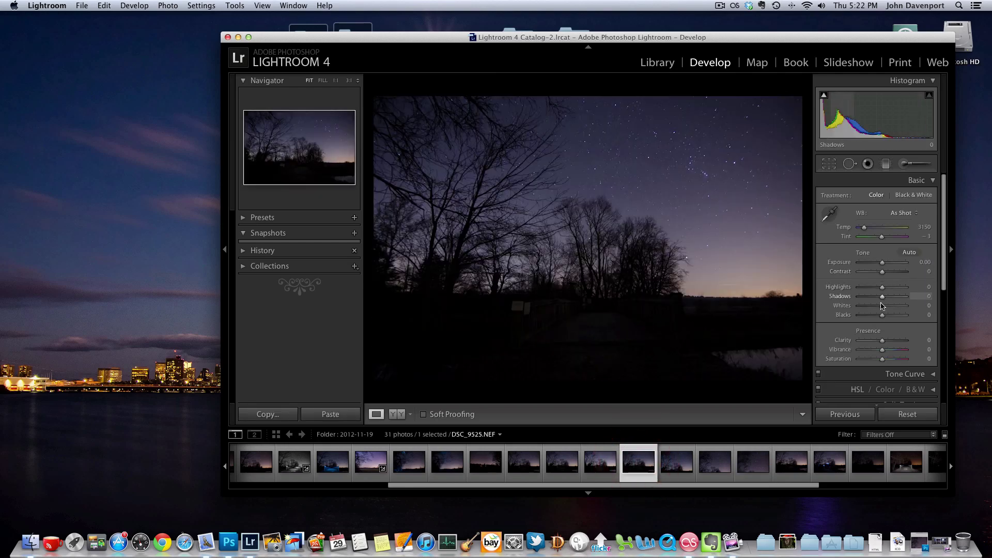
Set Shadows +85, Exposure +1.25, Contrast +50, Clarity +16, Vibrance +23 and Saturation +21 on DSC_9525.
drag(882, 296, 902, 296)
drag(884, 264, 900, 274)
drag(882, 341, 888, 363)
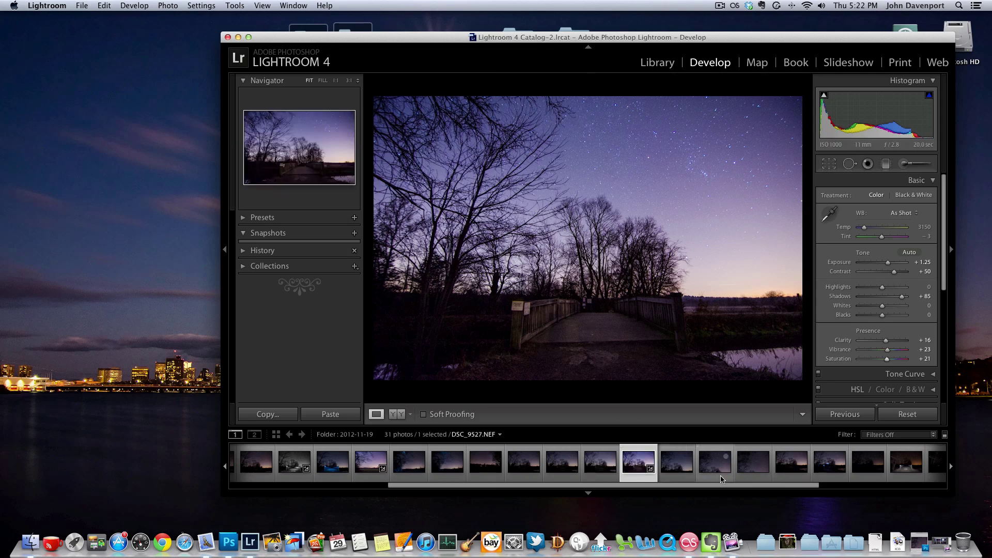
Sync DSC_9525's settings, excluding Shadows, to DSC_9526 through DSC_9528.
shift+click(759, 471)
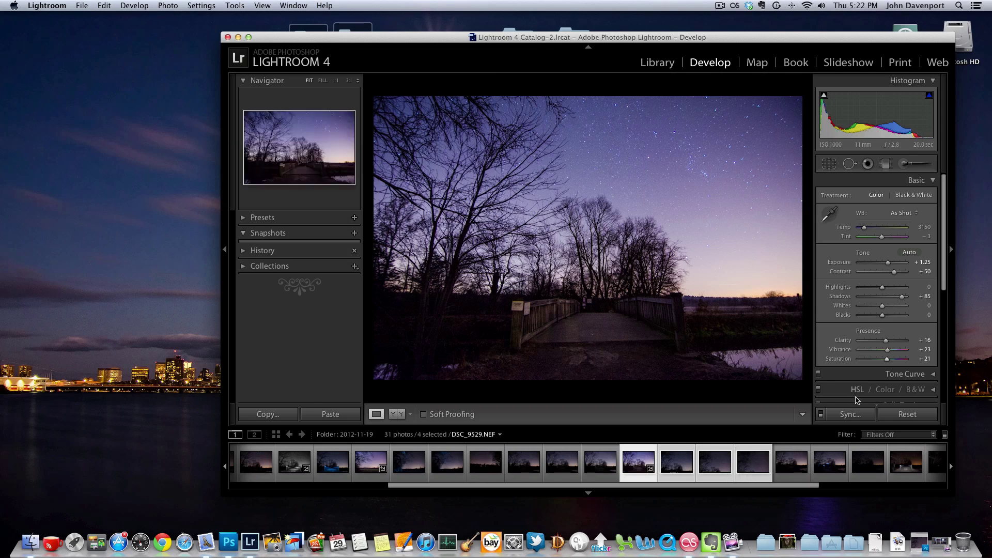
click(851, 420)
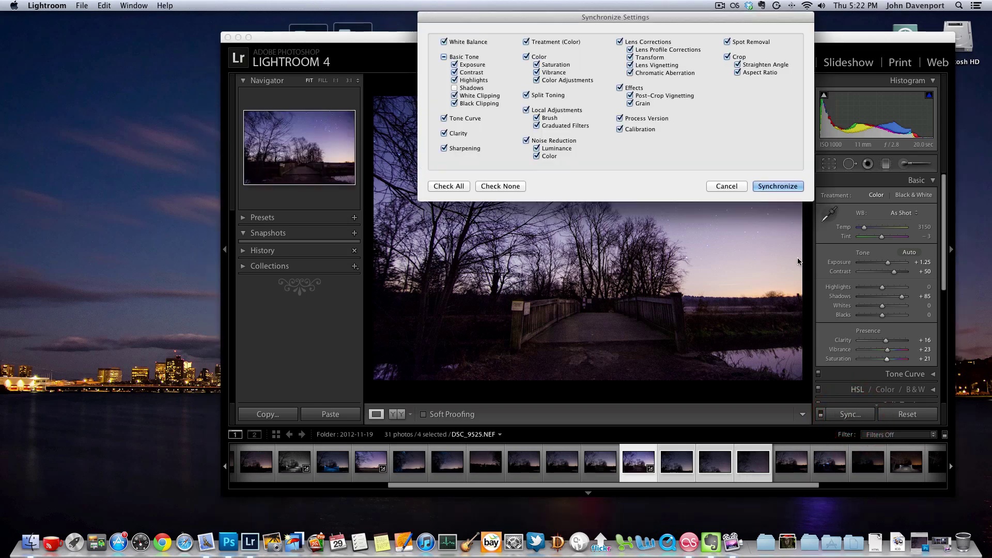
click(787, 188)
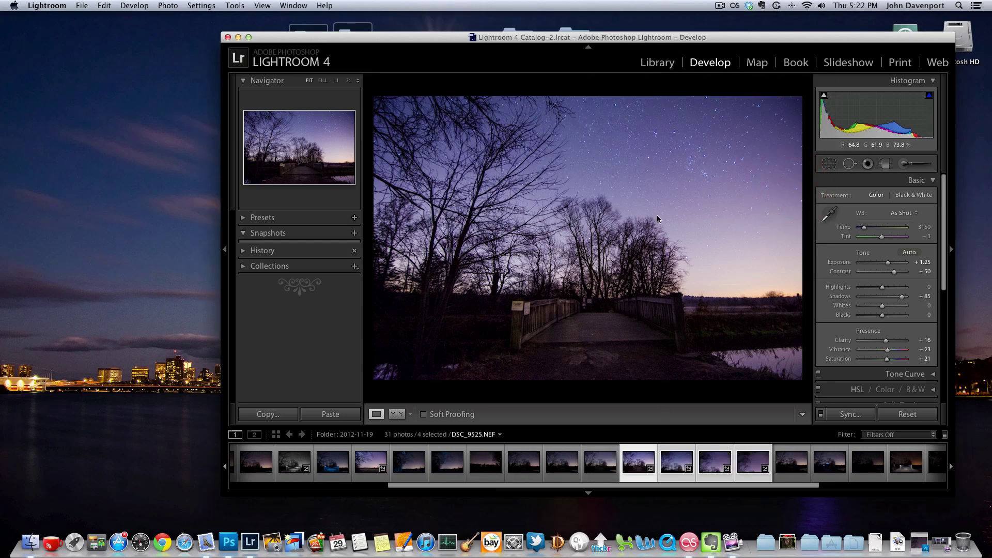
Check the synced edits on DSC_9526, DSC_9527 and DSC_9528.
click(672, 461)
click(712, 469)
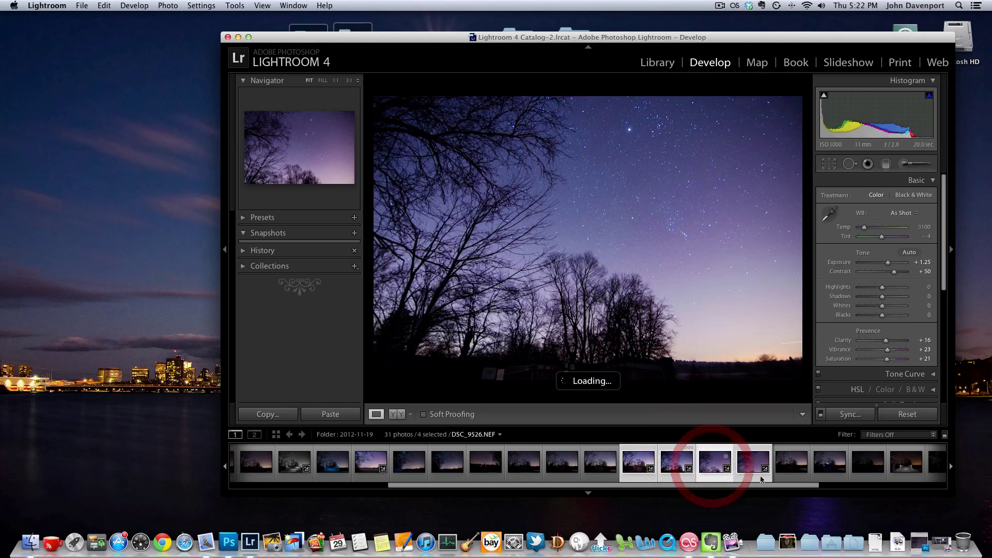
click(746, 471)
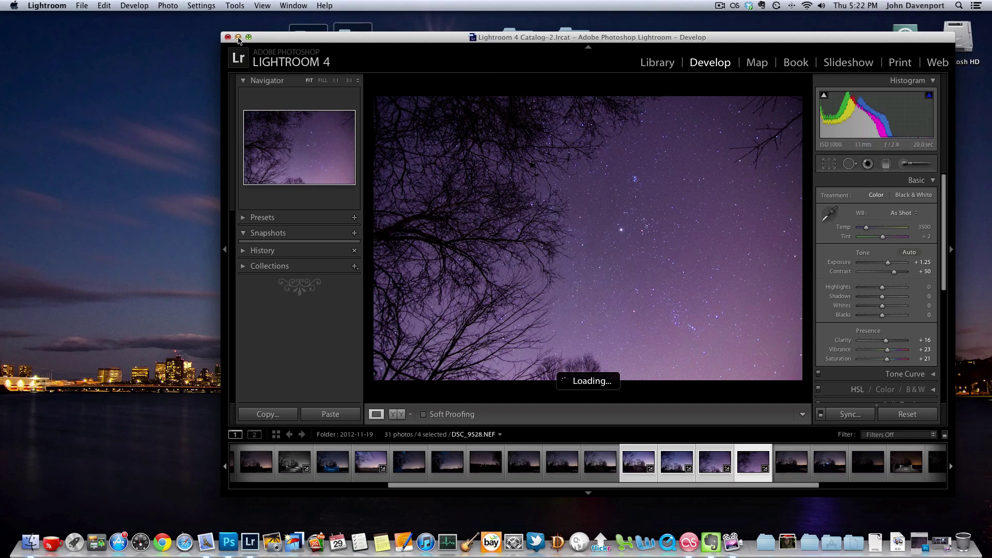
Minimize Lightroom and look through the four night panorama images open in Photoshop.
click(239, 37)
click(900, 543)
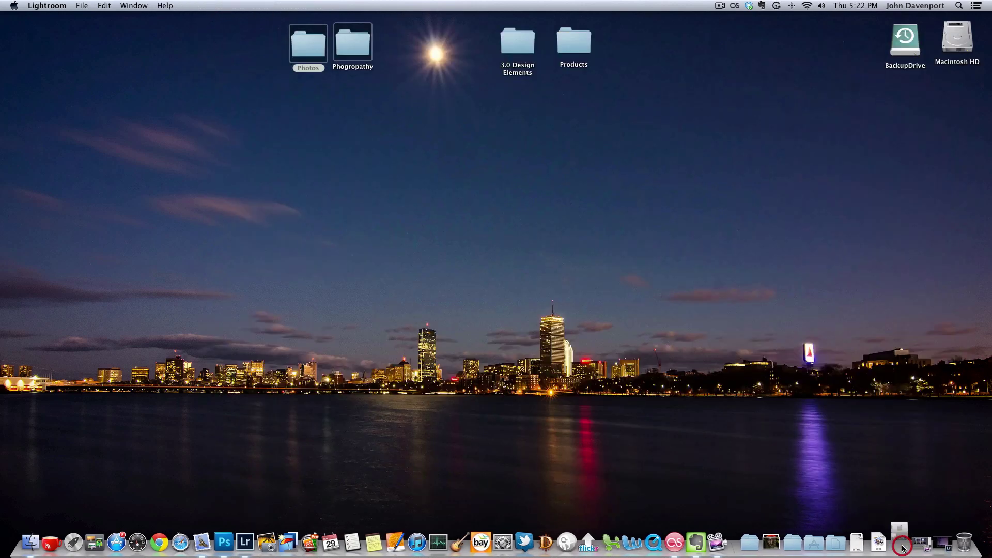
click(299, 63)
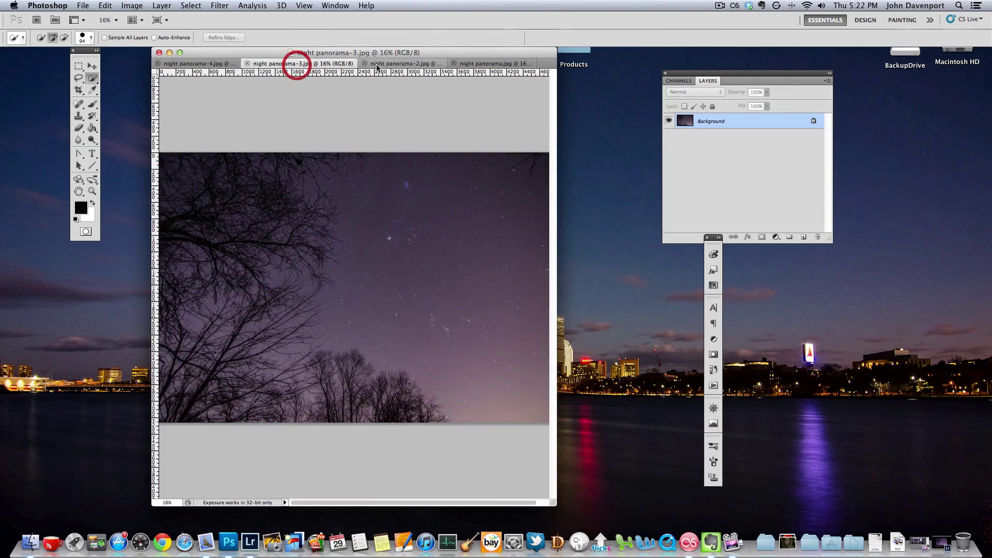
click(382, 63)
click(486, 64)
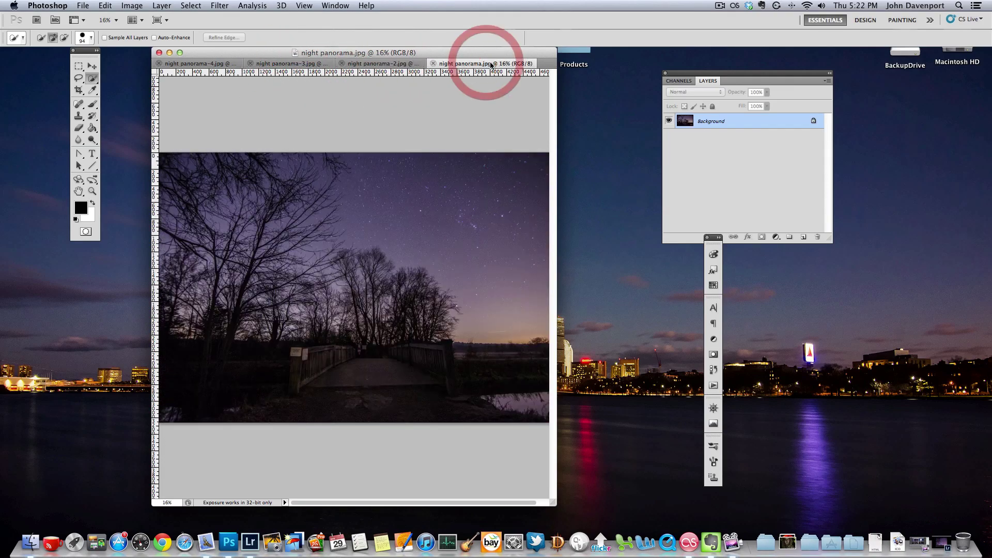
click(361, 64)
click(267, 63)
click(206, 63)
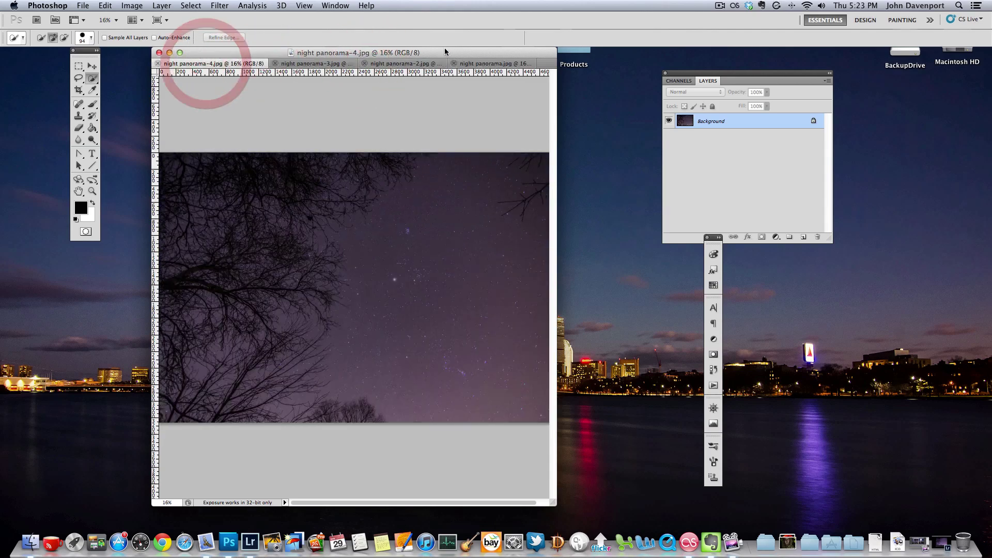
Photomerge all four open files with Auto layout and Blend Images Together.
click(132, 5)
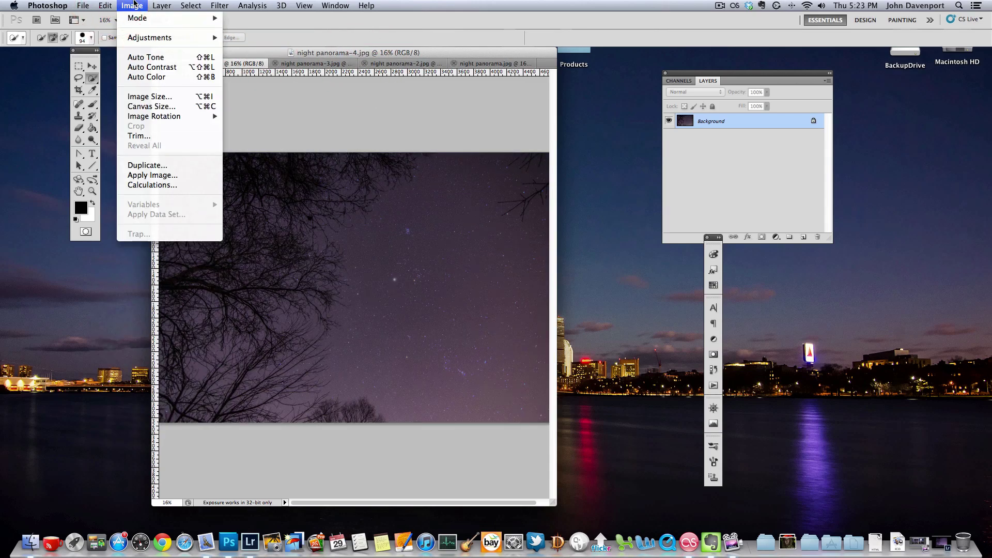
mouse_move(90, 3)
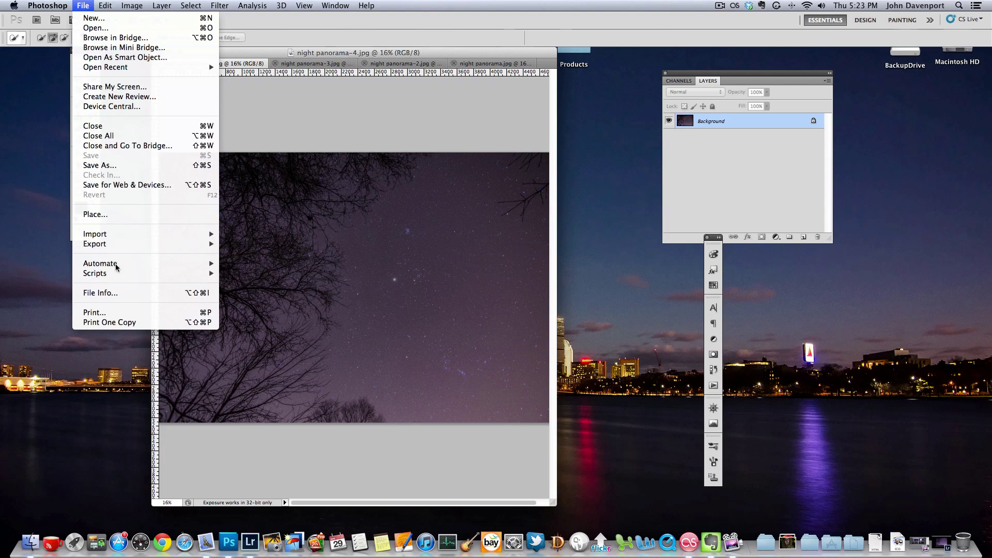
mouse_move(116, 265)
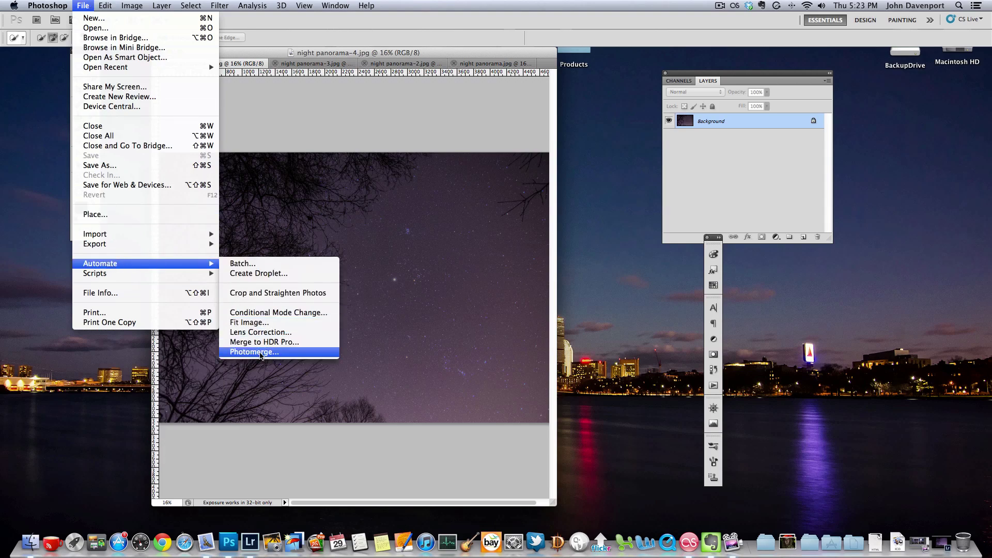
click(258, 352)
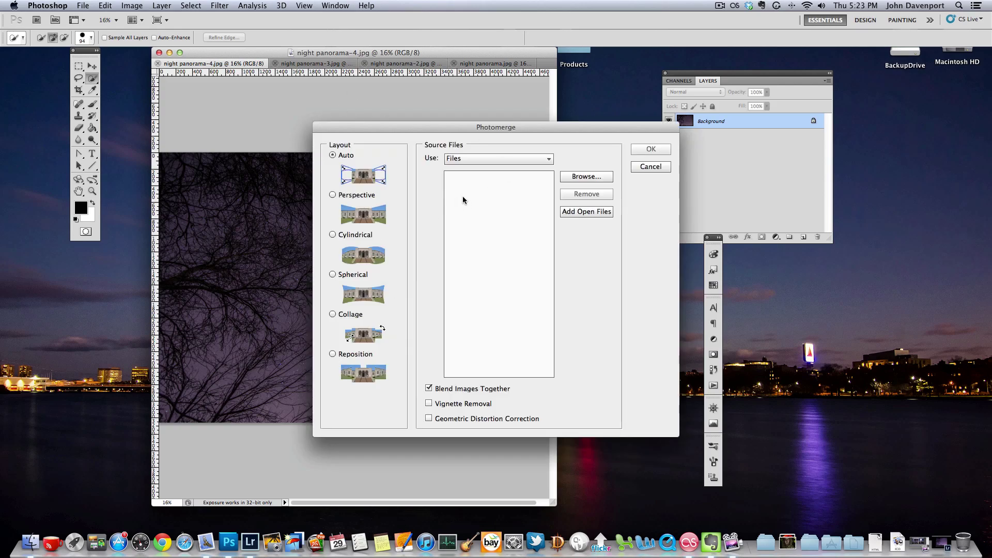
click(577, 212)
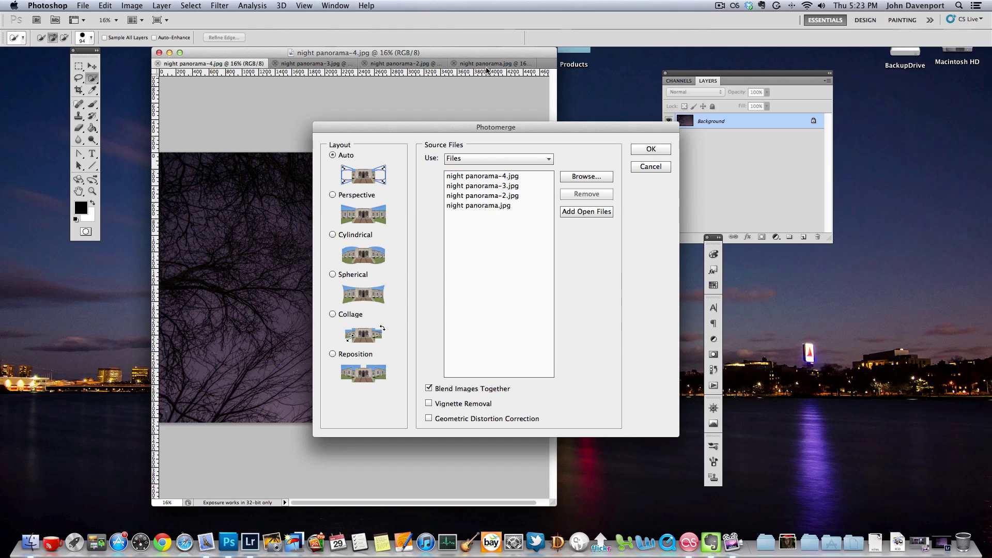
click(642, 150)
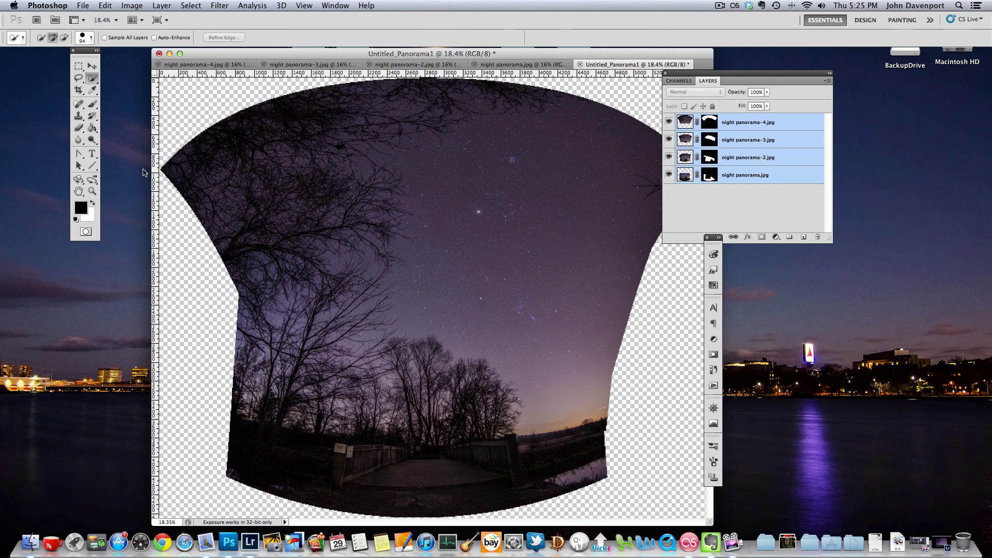
Crop the panorama to trim away its transparent sides.
click(78, 90)
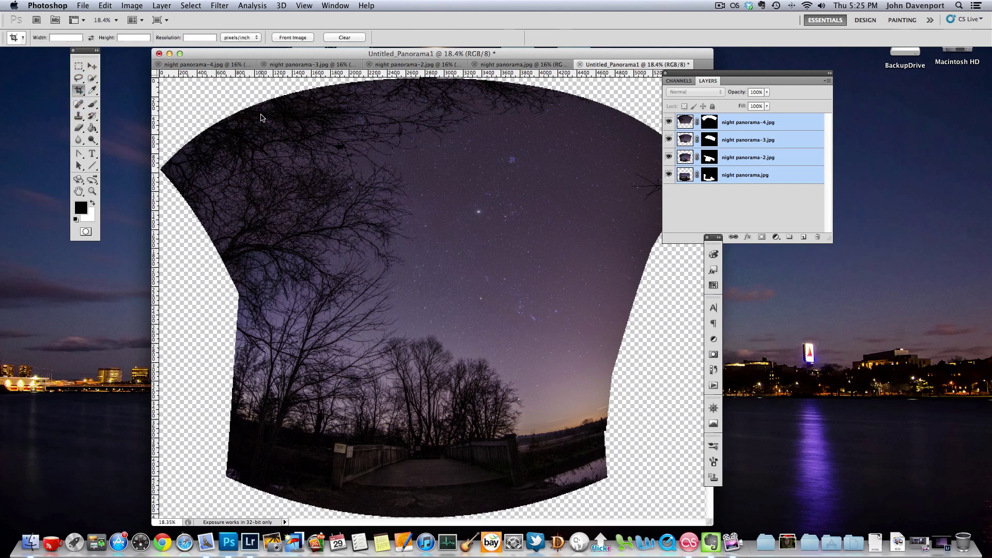
drag(241, 83, 601, 511)
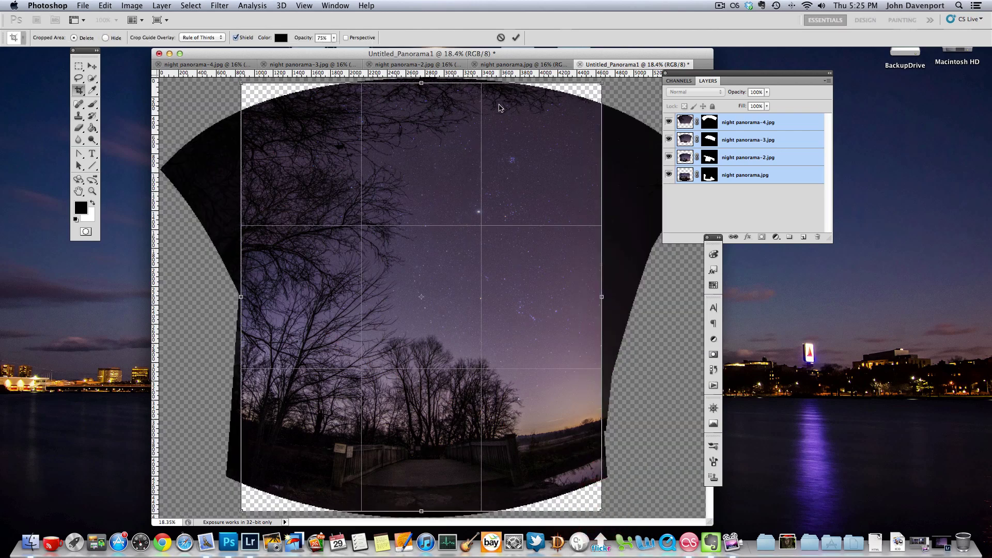
click(515, 38)
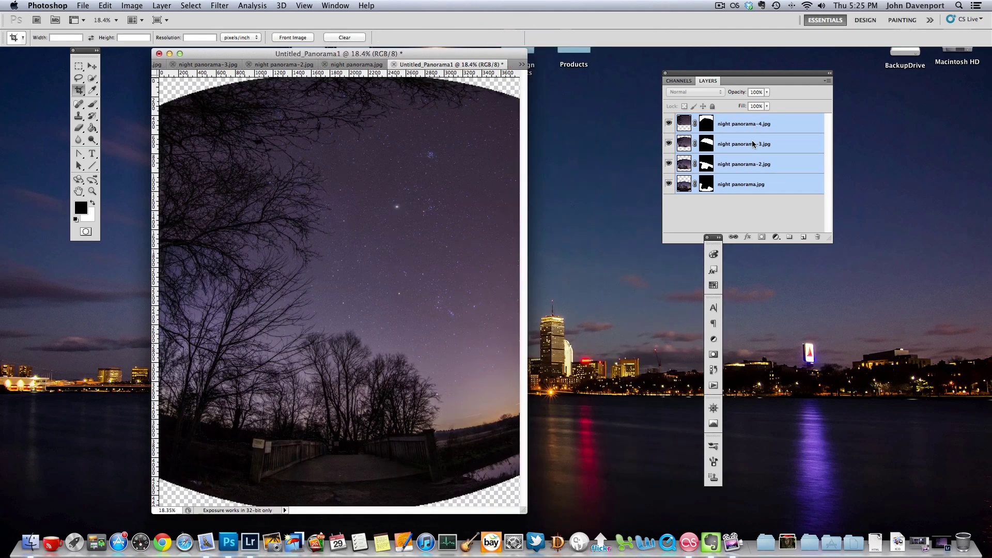
Enlarge the document window and try a tighter crop inside the curved edges, then cancel it.
drag(524, 511, 583, 521)
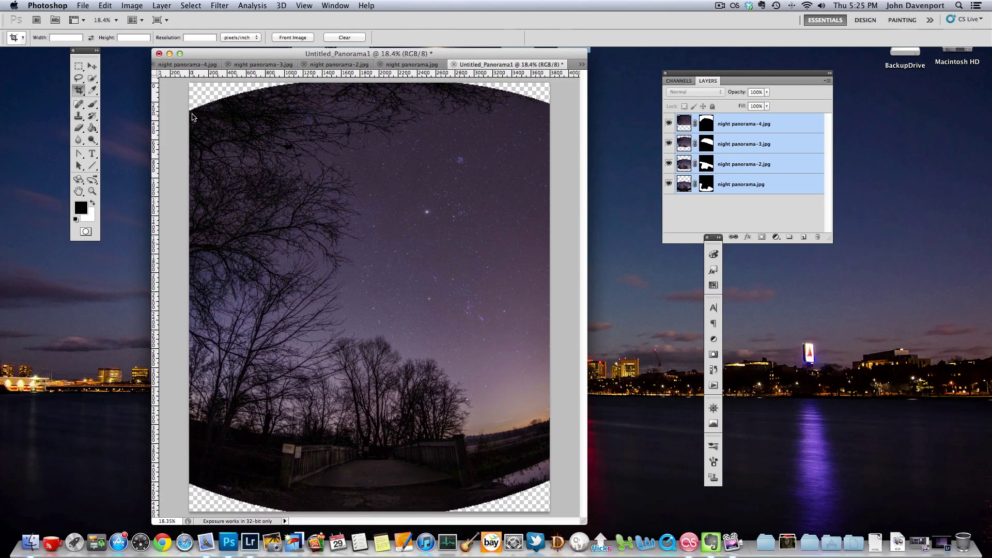
drag(192, 115, 584, 481)
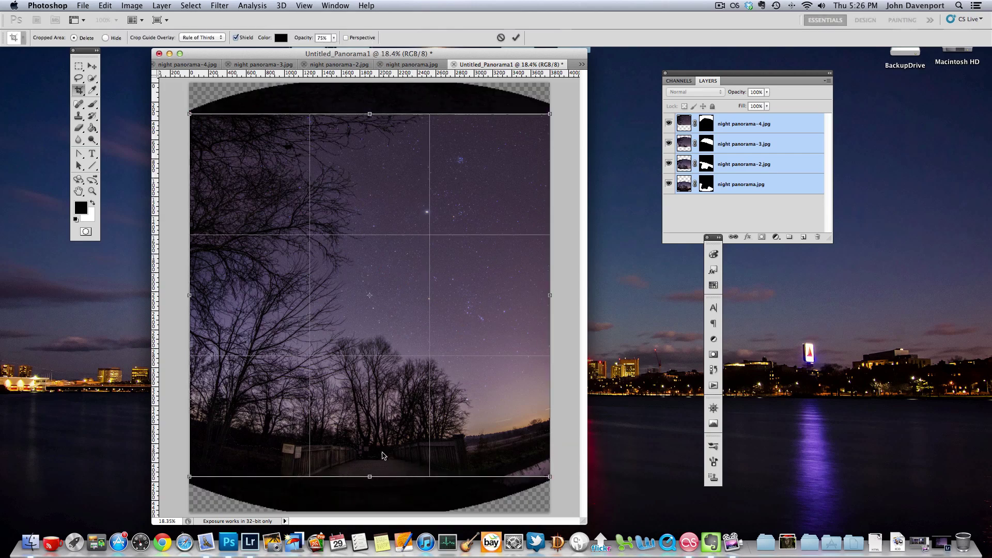
click(501, 37)
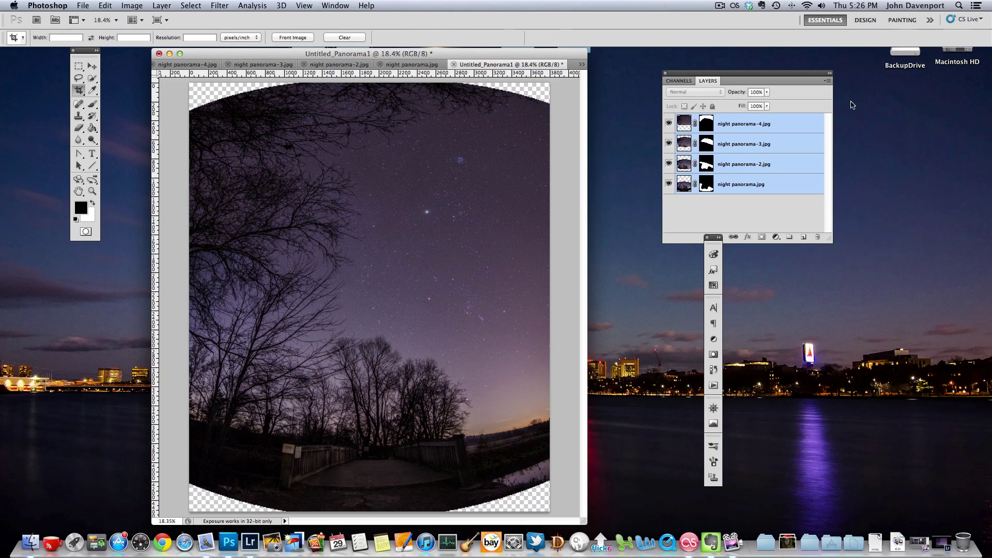
Merge the four layers into one and select the transparent corners by inverting the pixel selection.
right_click(754, 140)
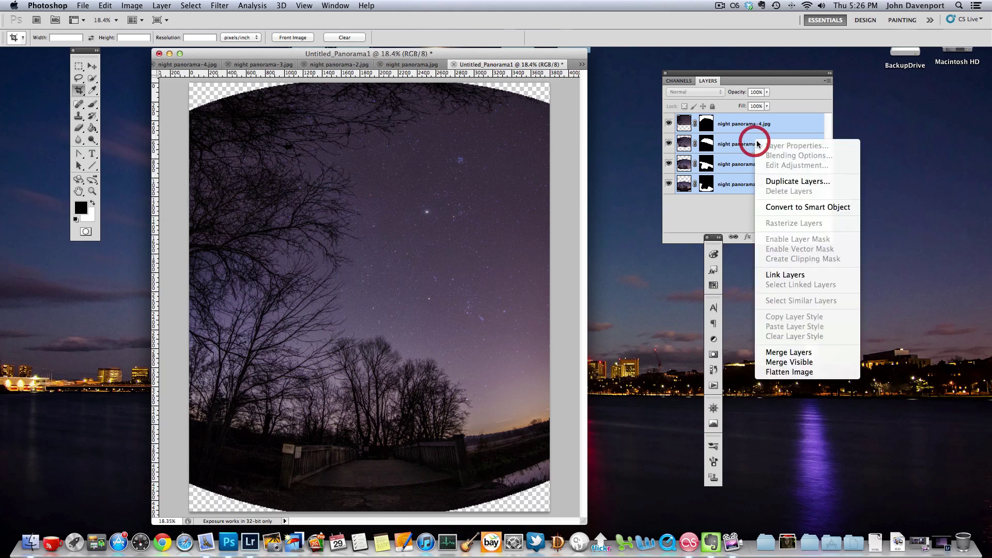
click(817, 354)
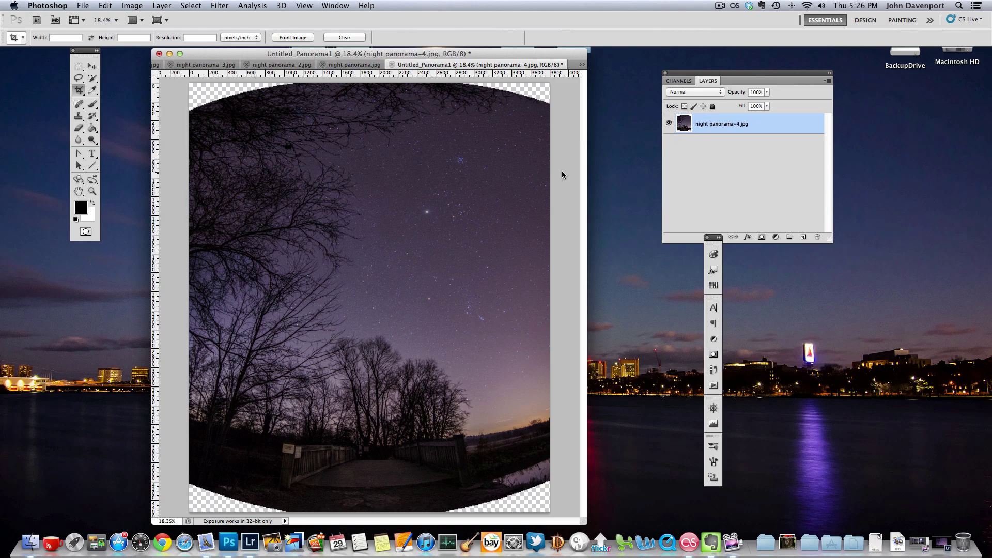
super+click(685, 127)
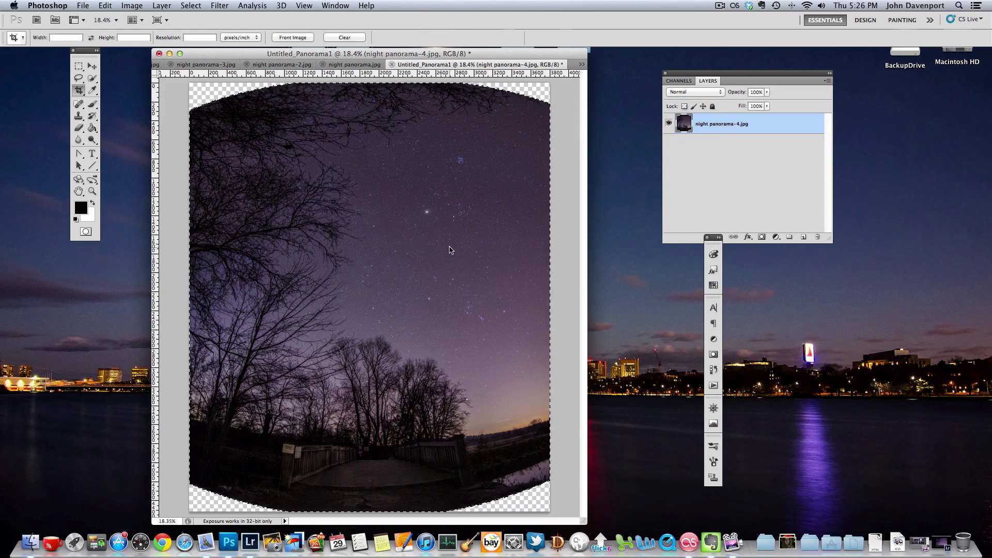
click(191, 6)
click(202, 46)
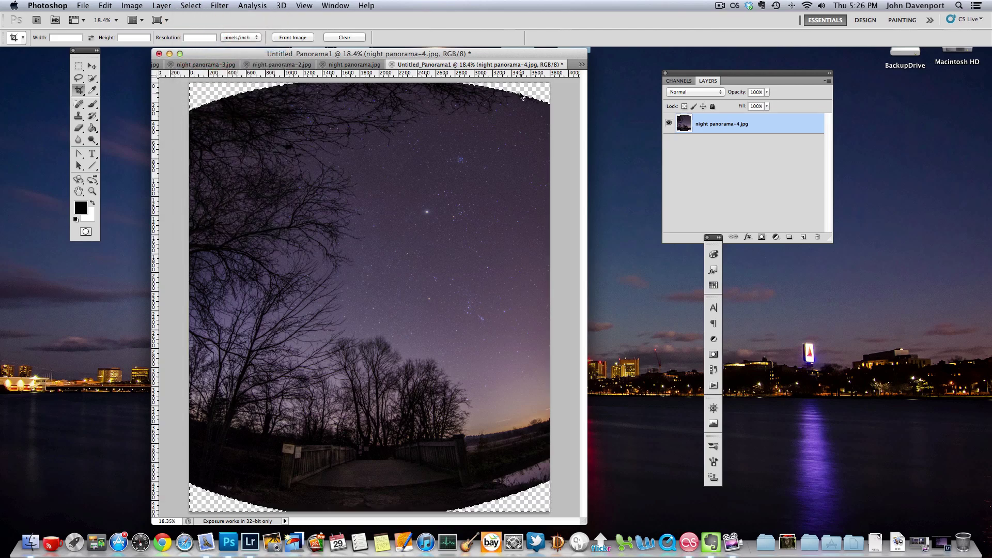
Expand the corner selection by 10 pixels.
click(191, 6)
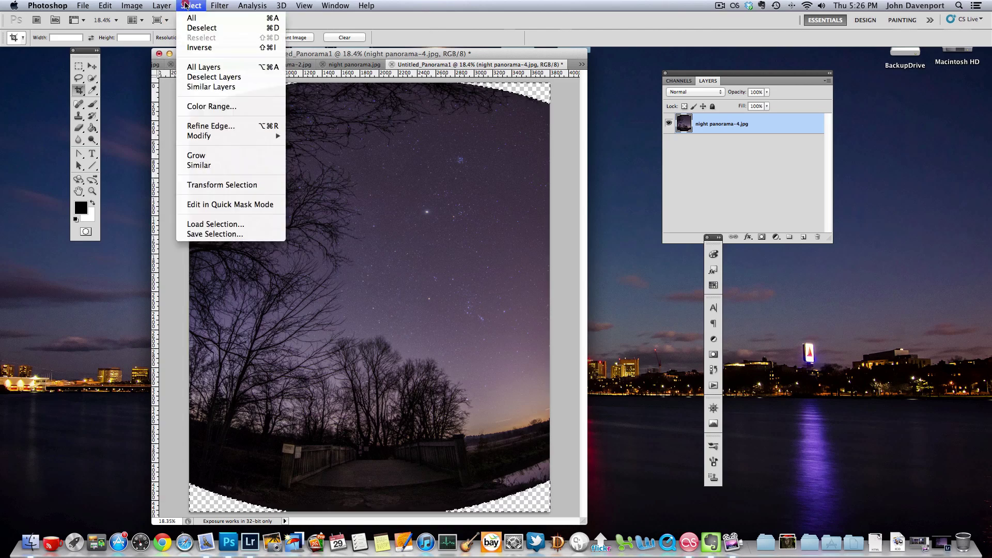
mouse_move(273, 137)
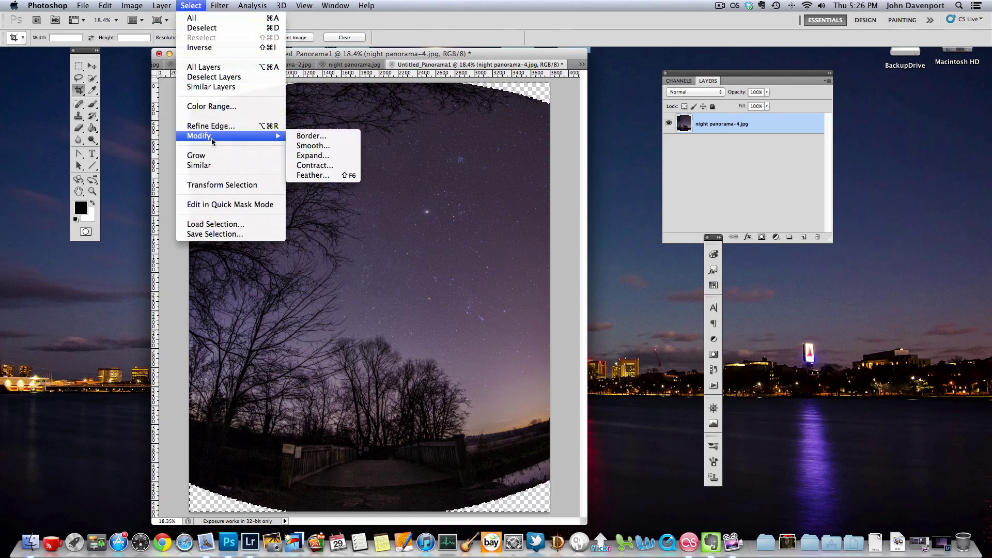
click(327, 155)
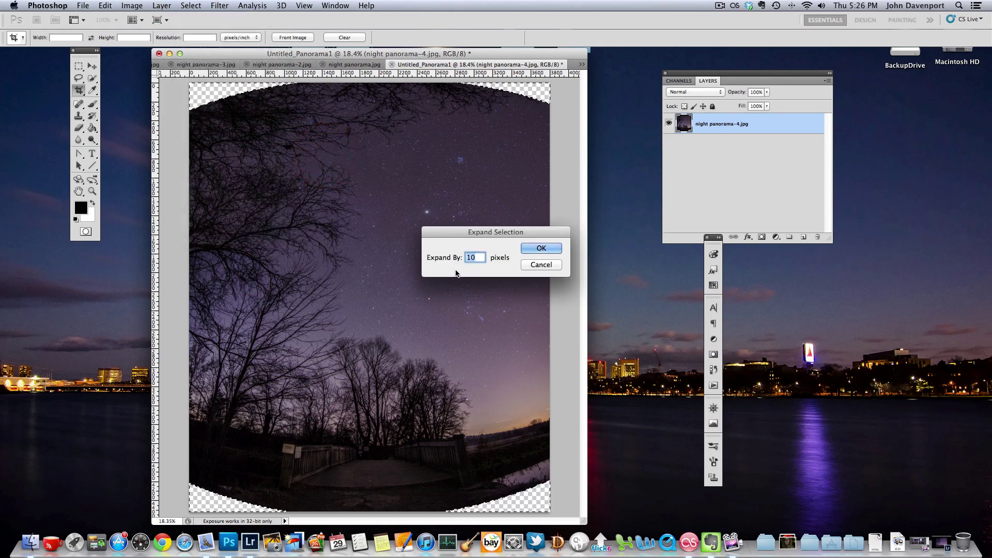
click(540, 248)
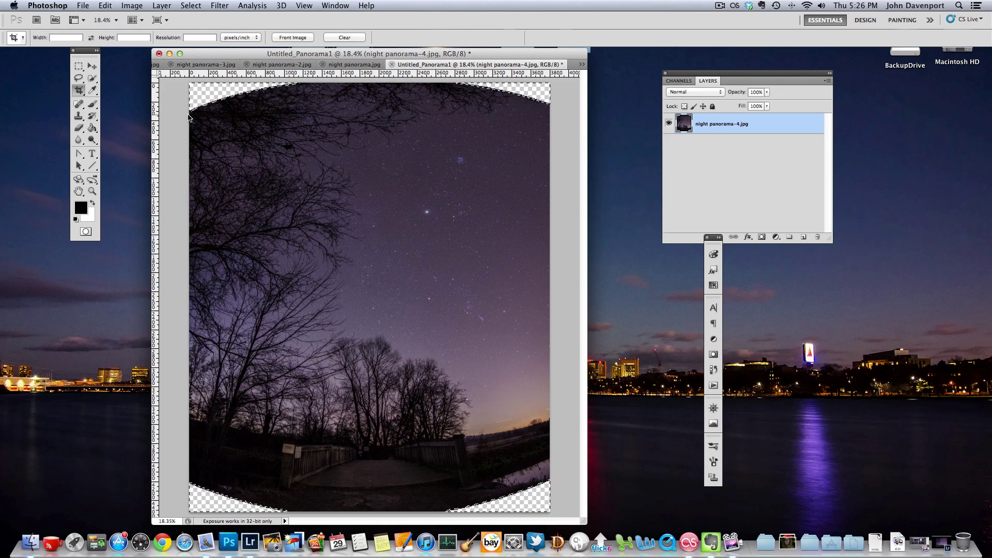
Content-Aware Fill the selected corners, then deselect using the Quick Selection tool's canvas menu.
key(shift+BackSpace)
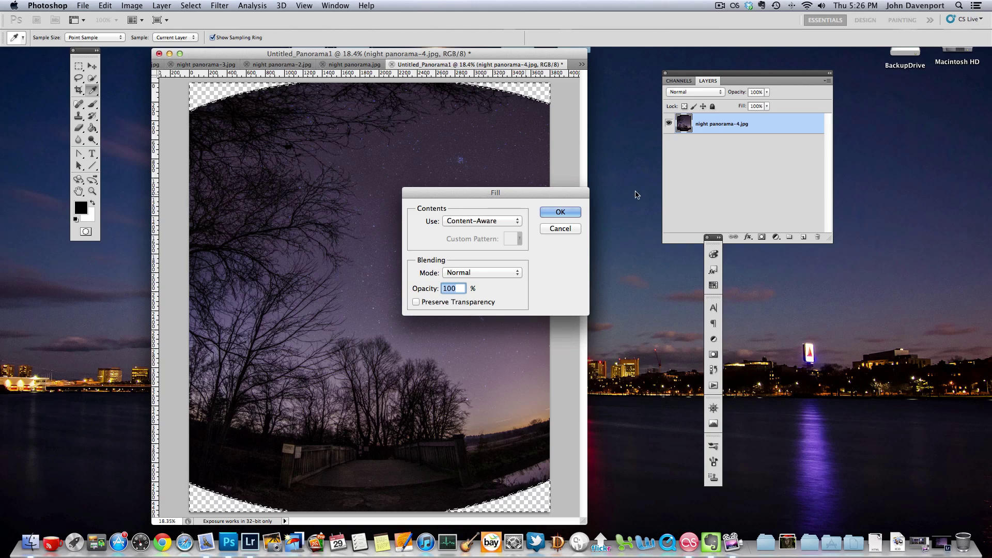
click(568, 215)
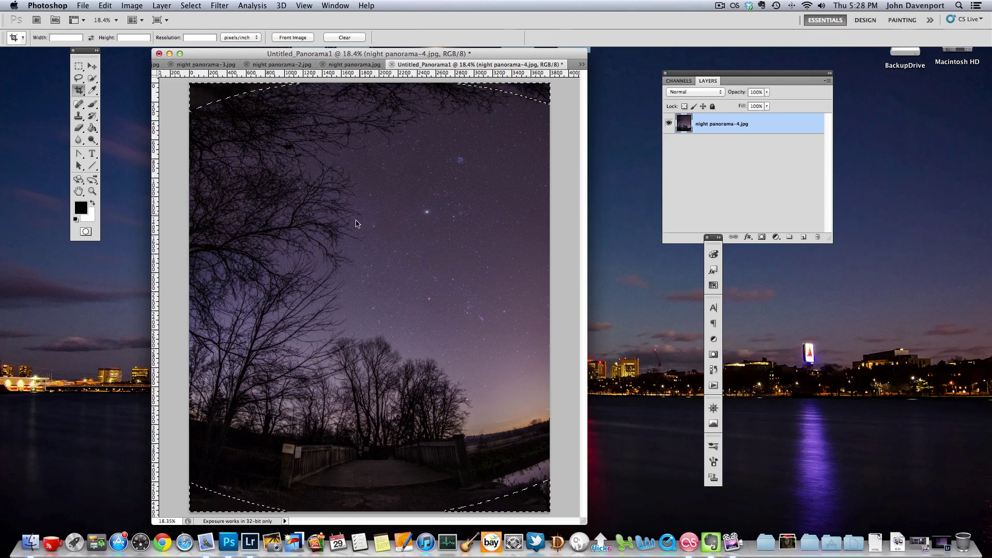
click(92, 79)
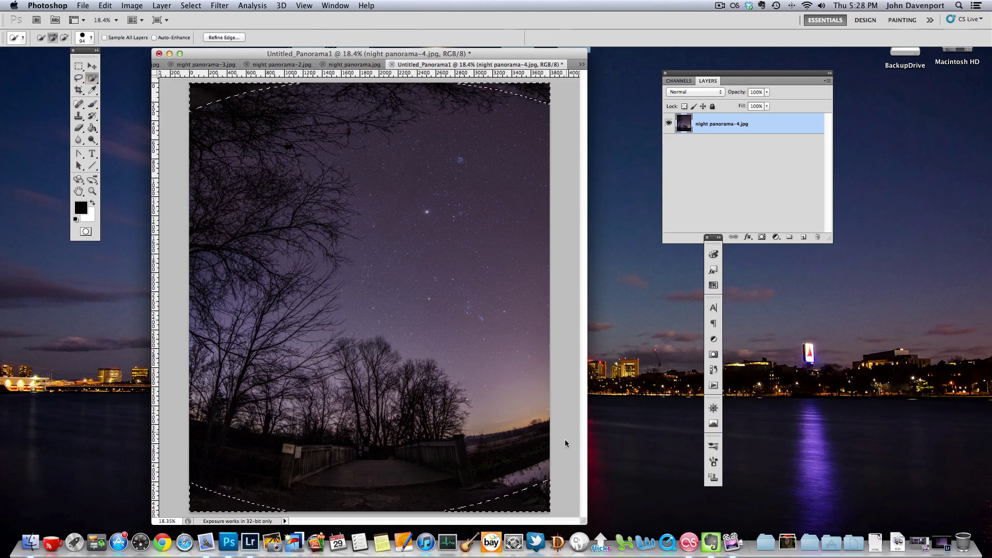
right_click(340, 324)
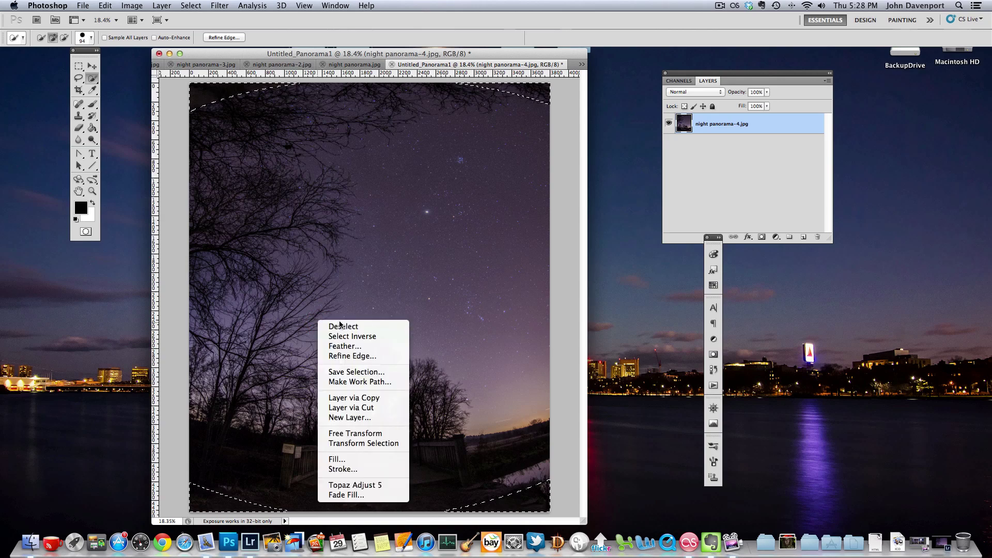
click(341, 326)
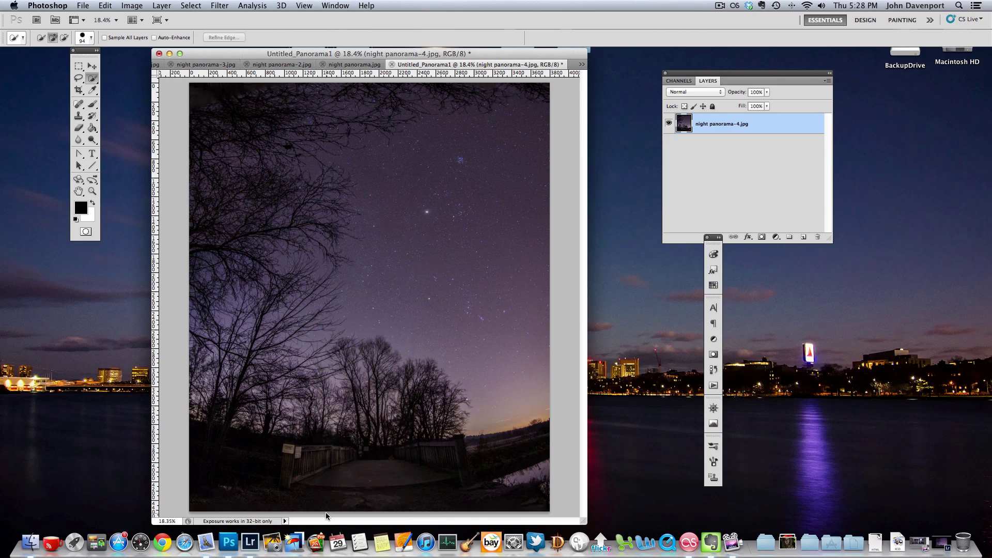